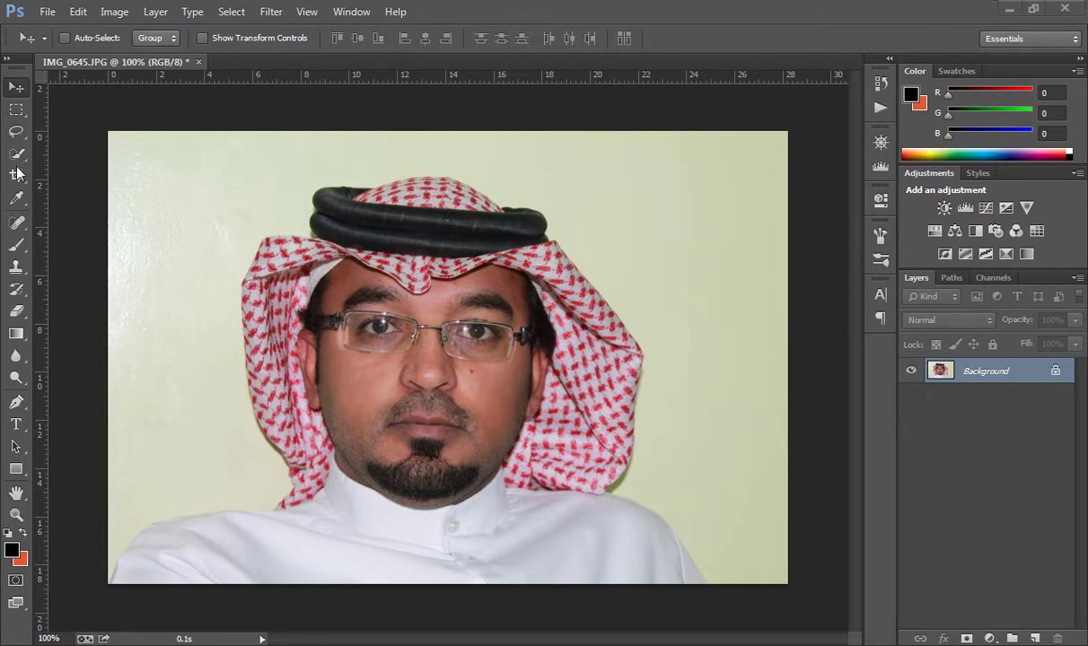
- Switch from the Move tool to the Spot Healing Brush (size 10, Proximity Match)
key("j")
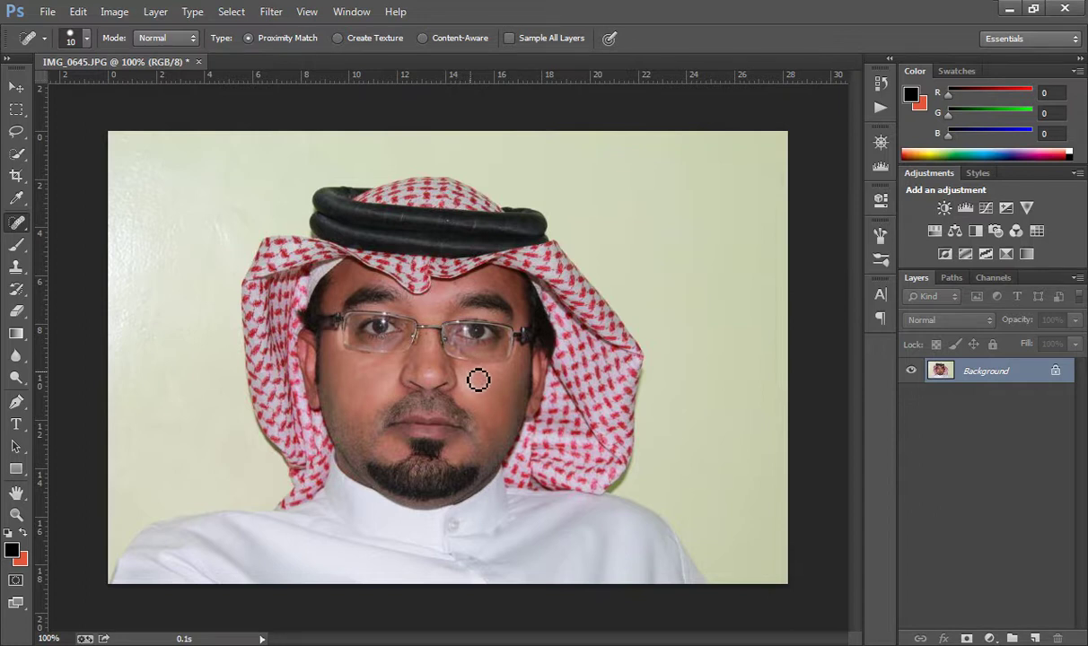
- Keeping Spot Healing Brush, heal the blemishes beside the nose and on the left cheek
right_click(24, 224)
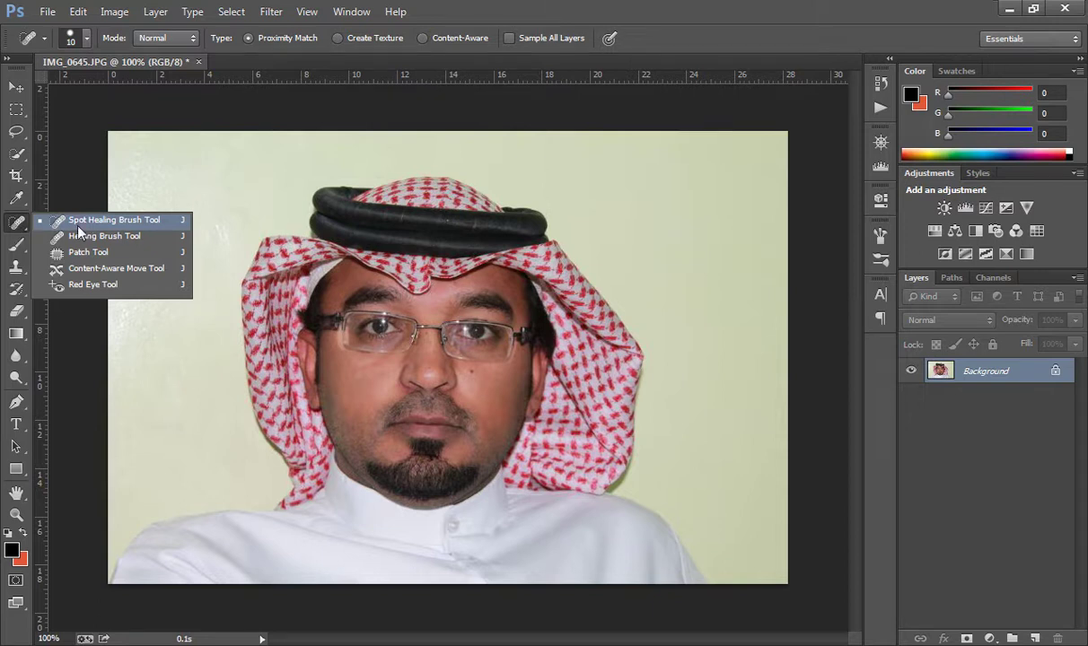
left_click(79, 226)
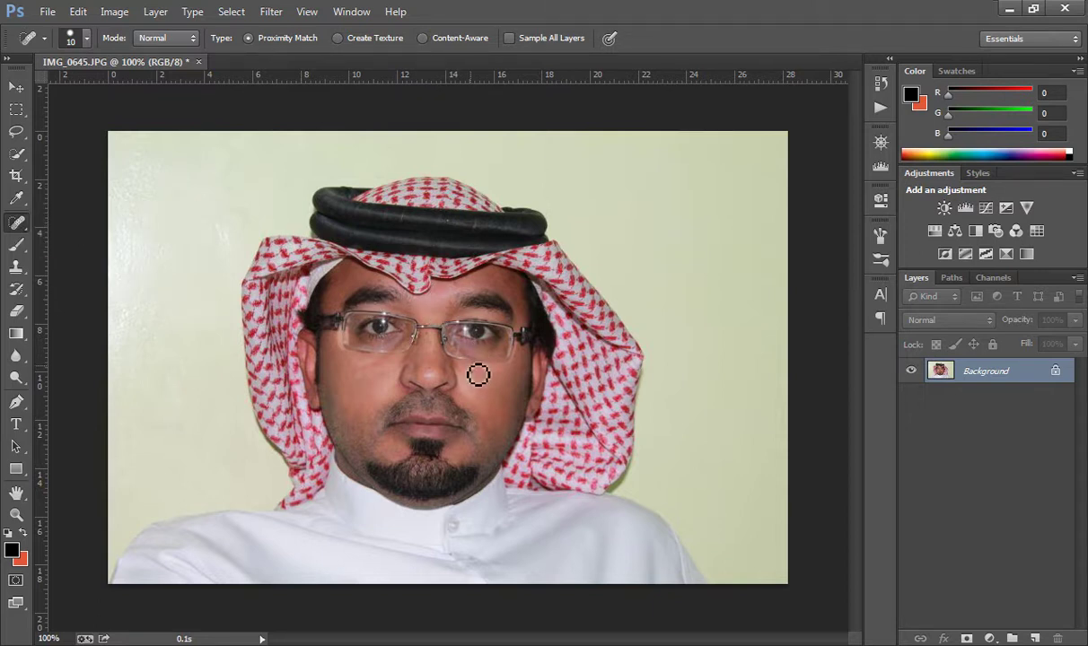
left_click(453, 357)
left_click(480, 379)
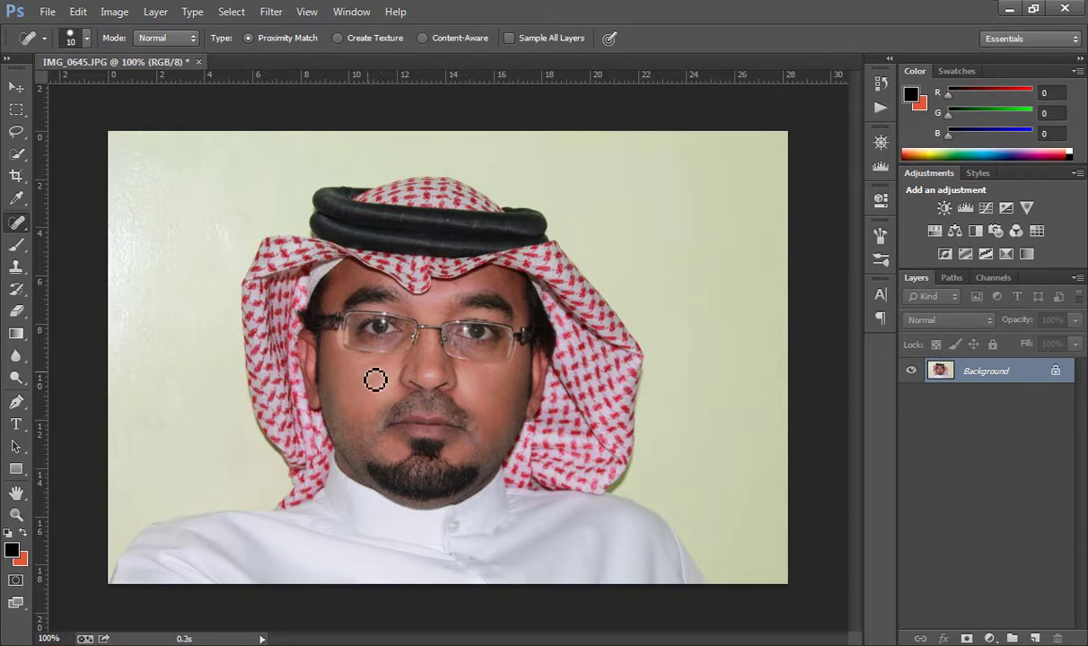
- Heal the spots and skin along and below the left glasses rim
left_click(347, 352)
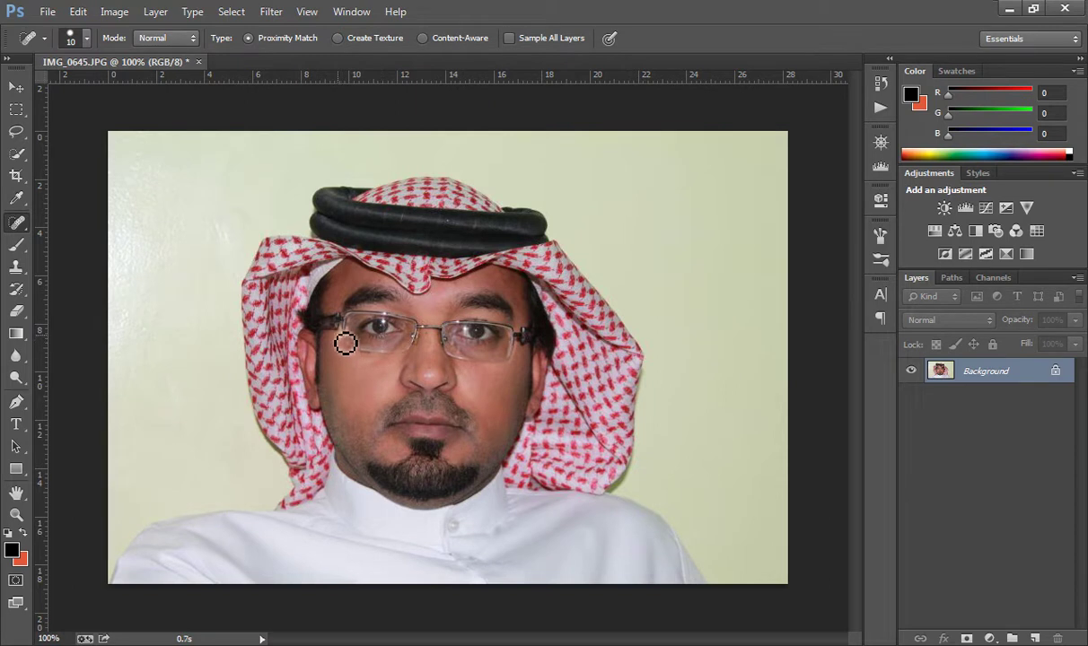
left_click(350, 346)
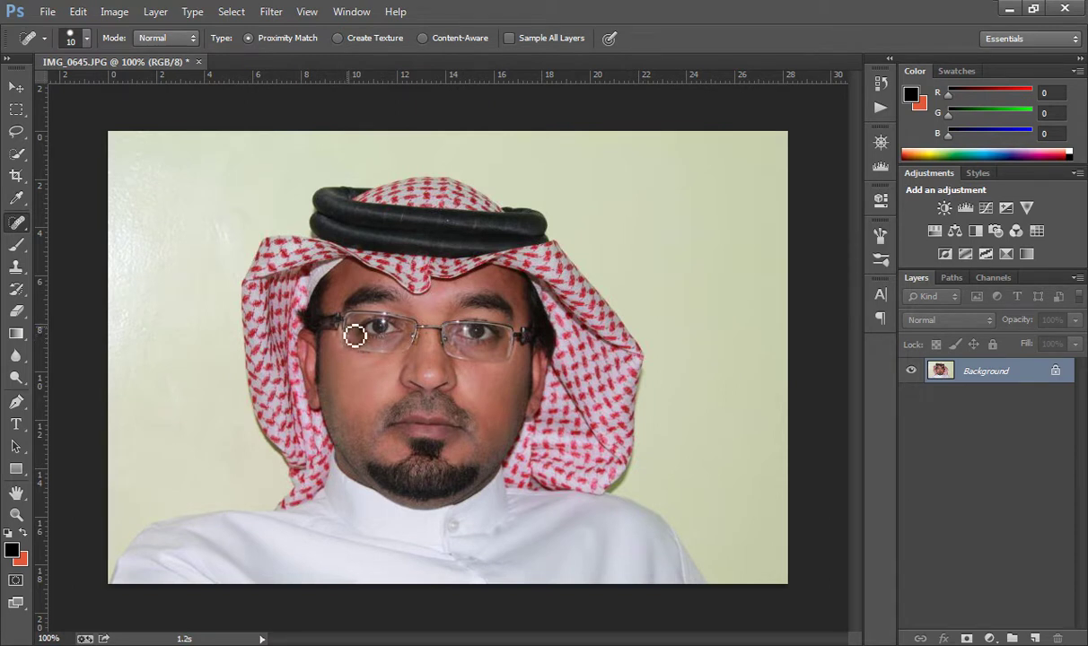
left_click_drag(355, 335, 347, 343)
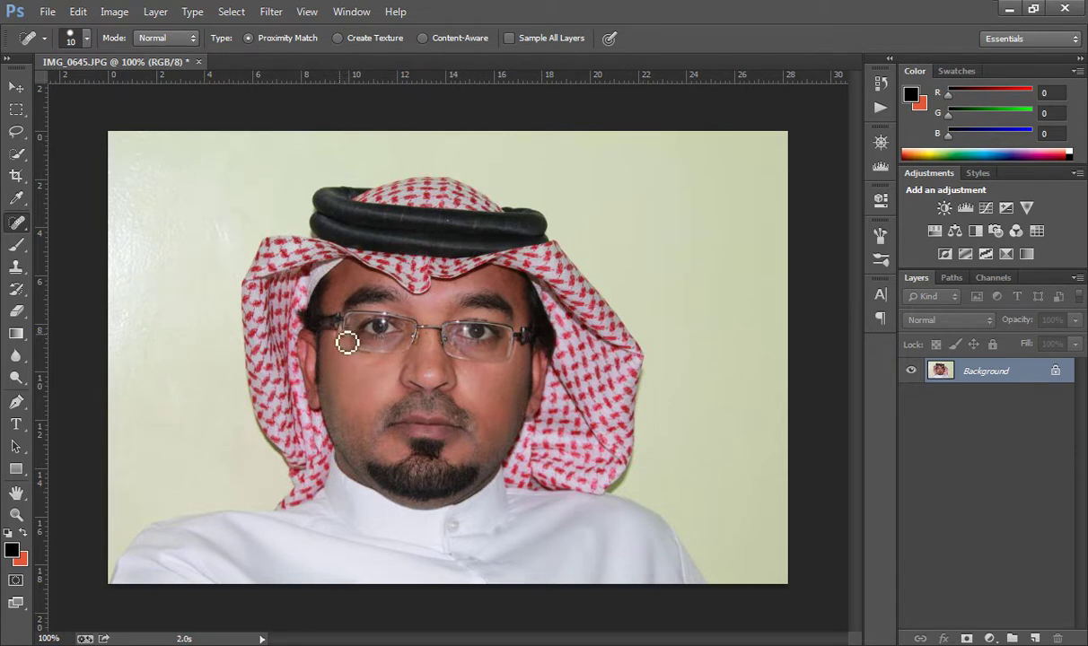
mouse_move(354, 350)
left_mouse_down()
mouse_move(377, 361)
mouse_move(357, 334)
left_mouse_up()
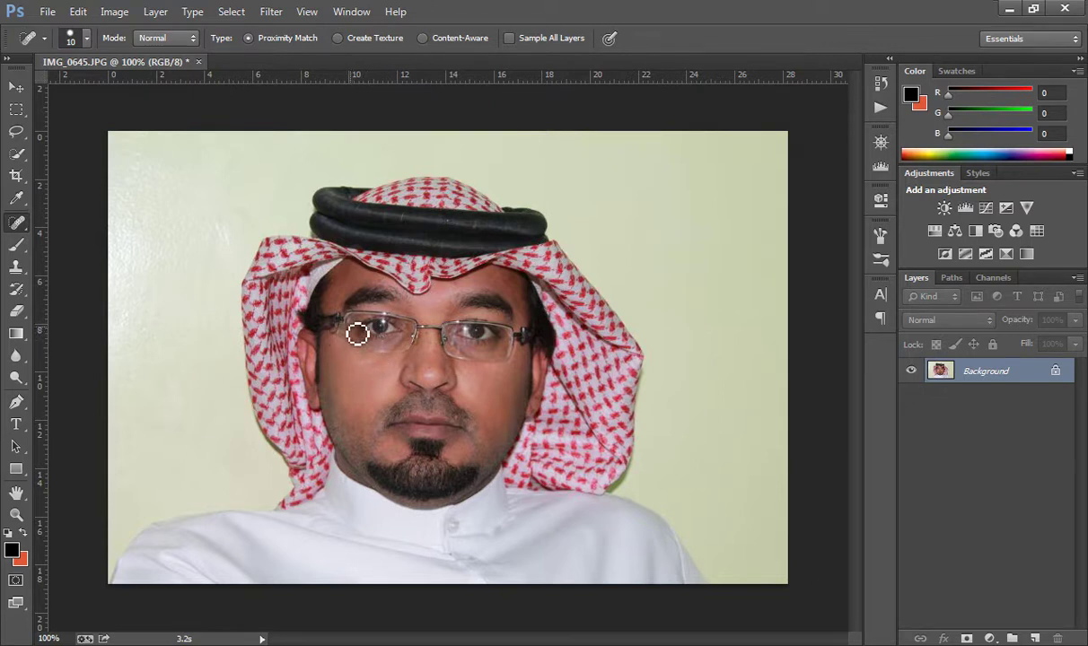
left_click_drag(335, 340, 342, 352)
left_click_drag(317, 315, 325, 310)
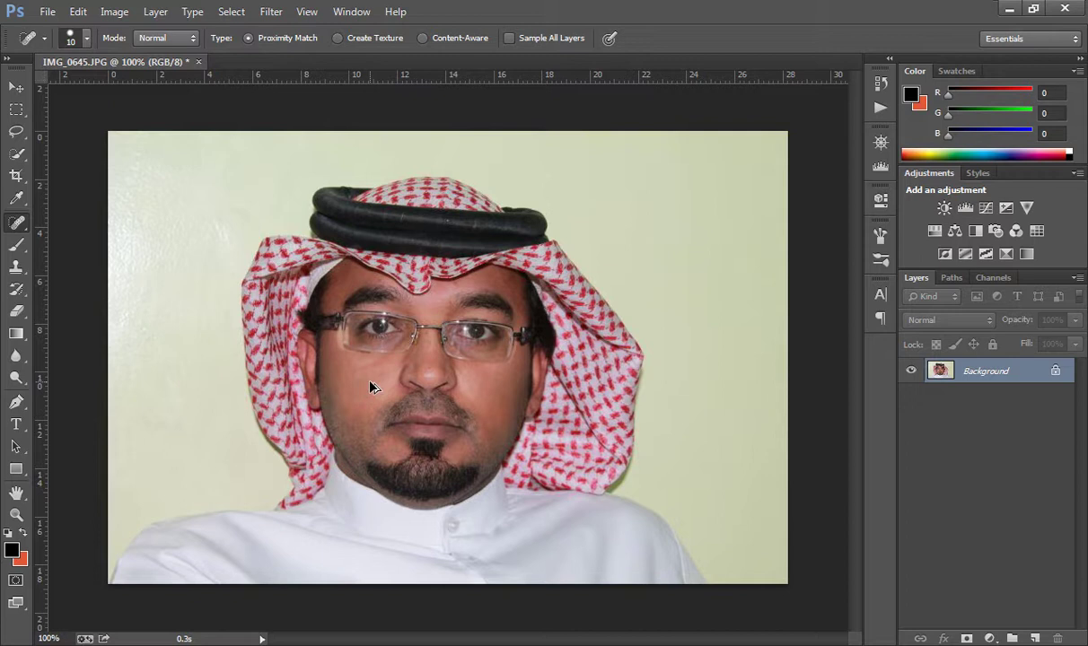
- Reopen IMG_0645 from the pictures folder through File > Open
key("z")
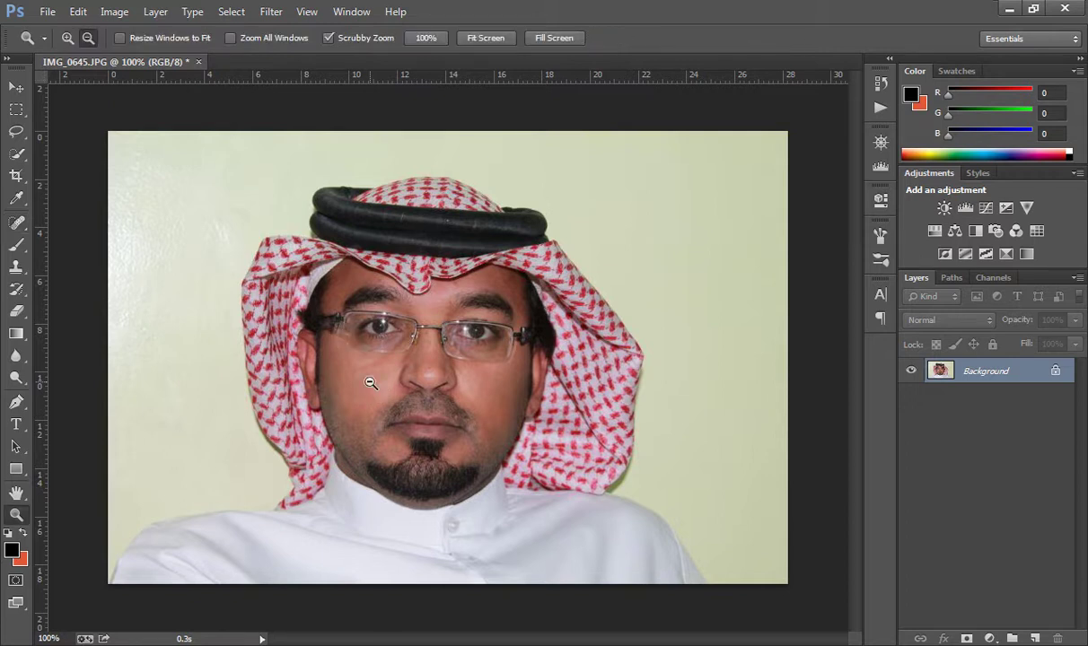
key("j")
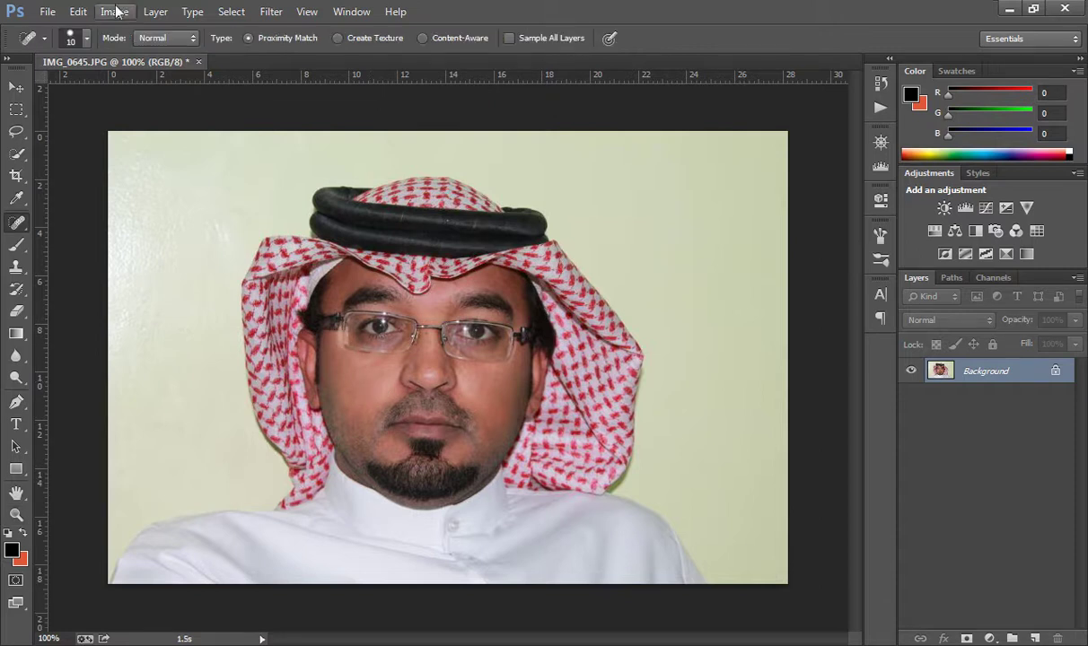
left_click(48, 14)
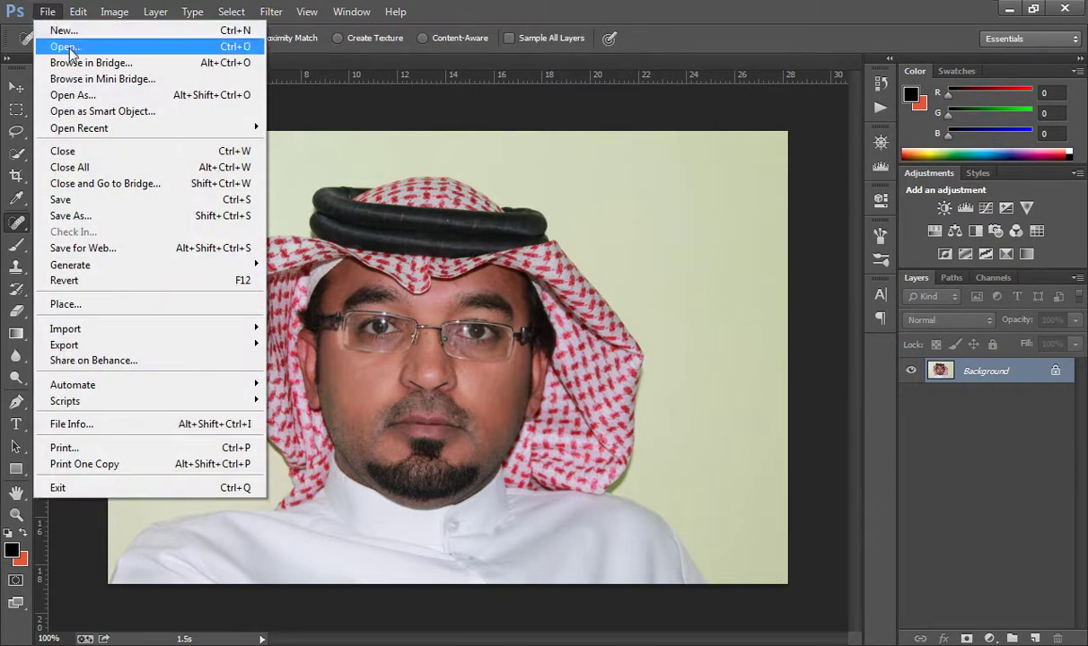
left_click(70, 50)
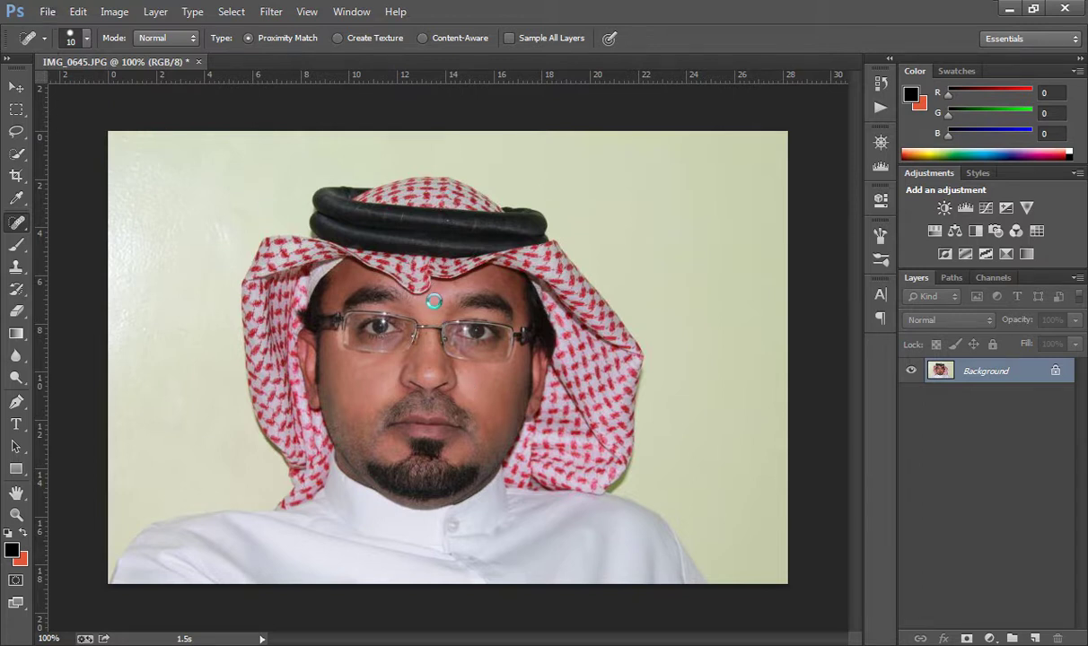
key("ctrl+o")
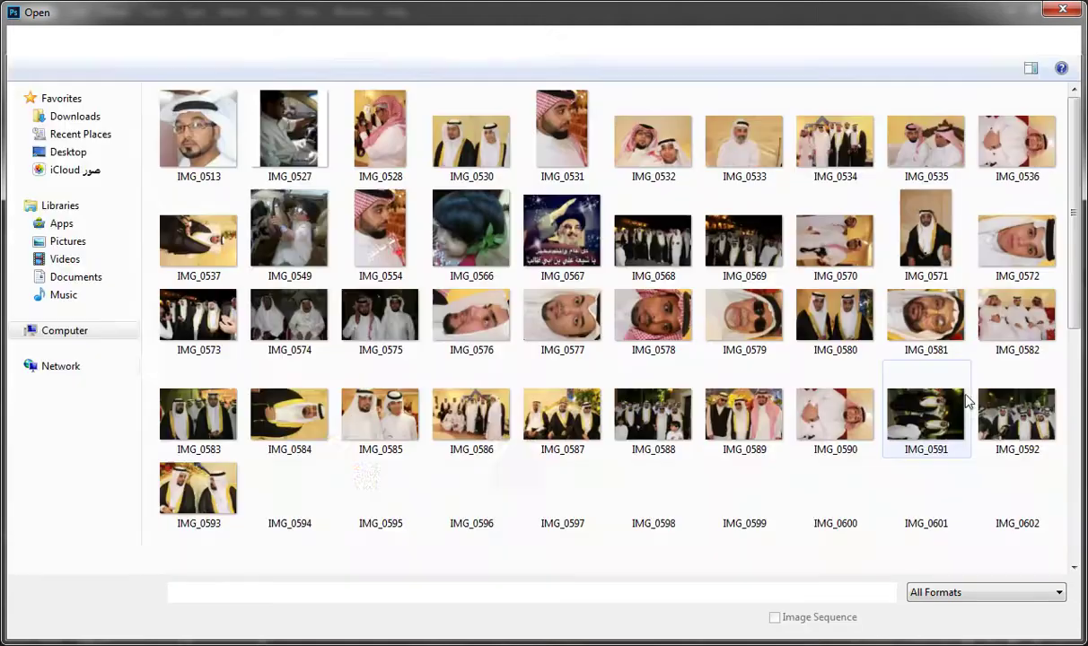
left_click_drag(1079, 270, 1081, 444)
left_click(1016, 446)
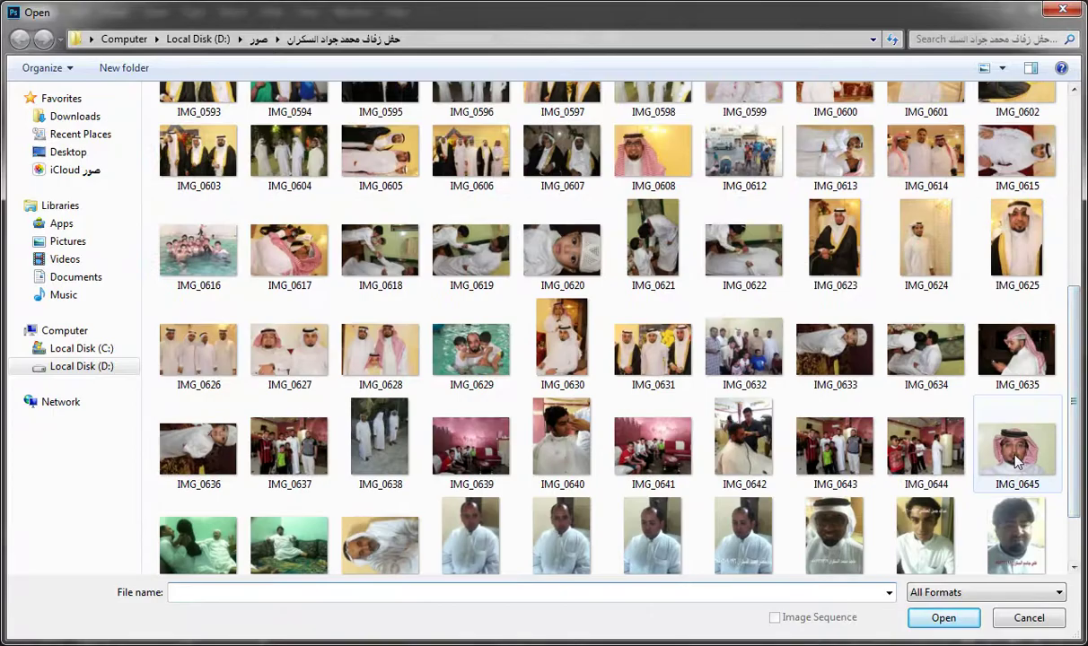
left_click(942, 620)
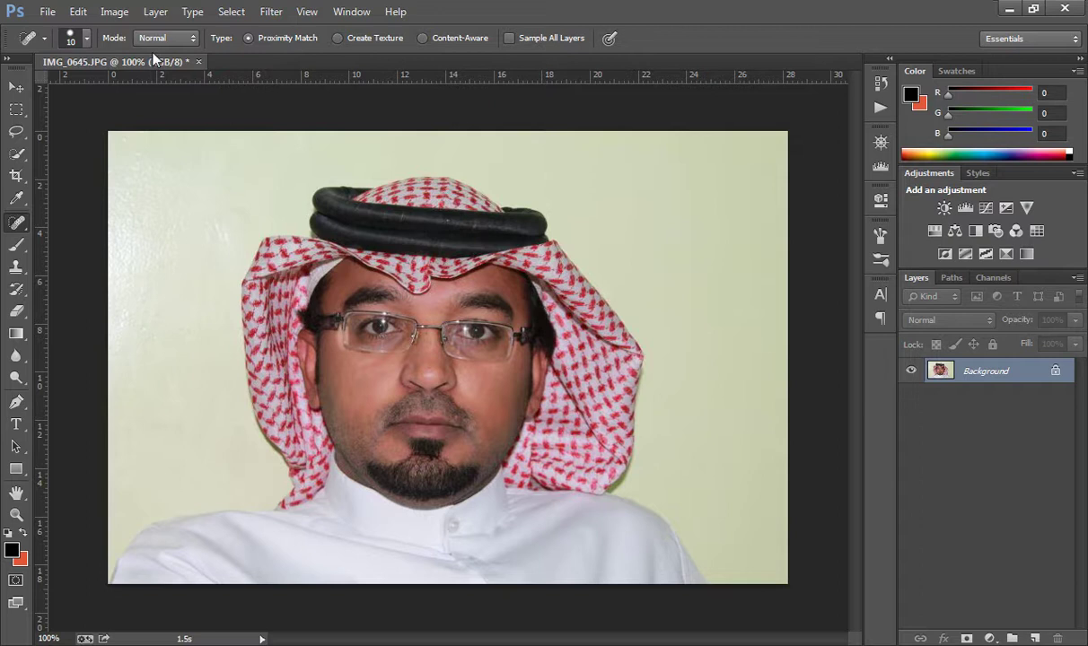
- Close the retouched photo without saving and reopen the original IMG_0645
left_click(199, 62)
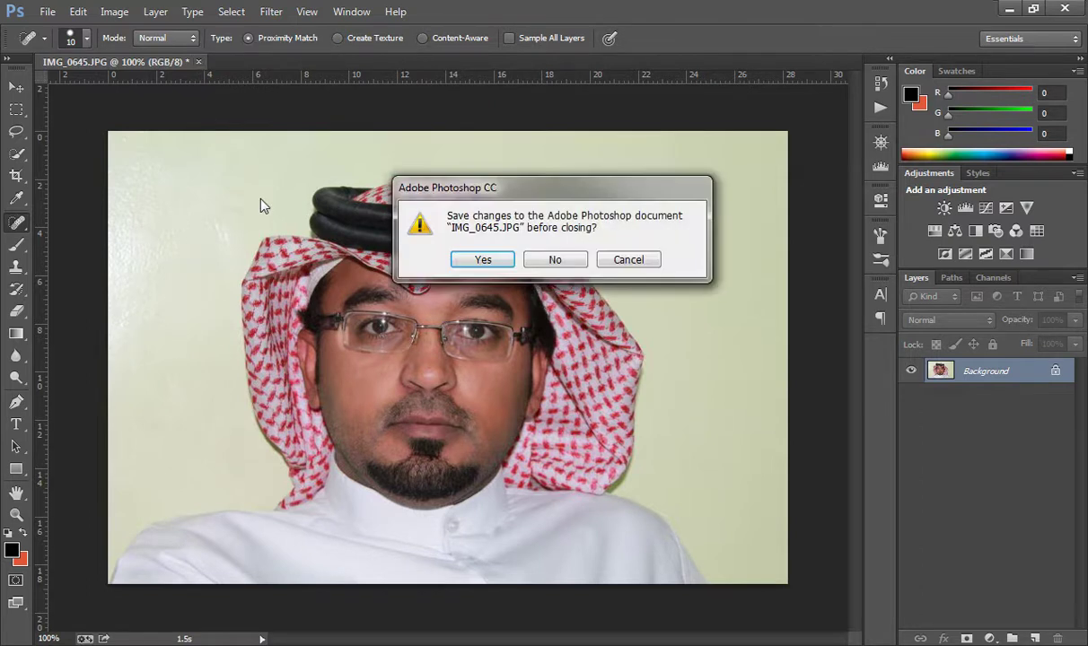
left_click(566, 261)
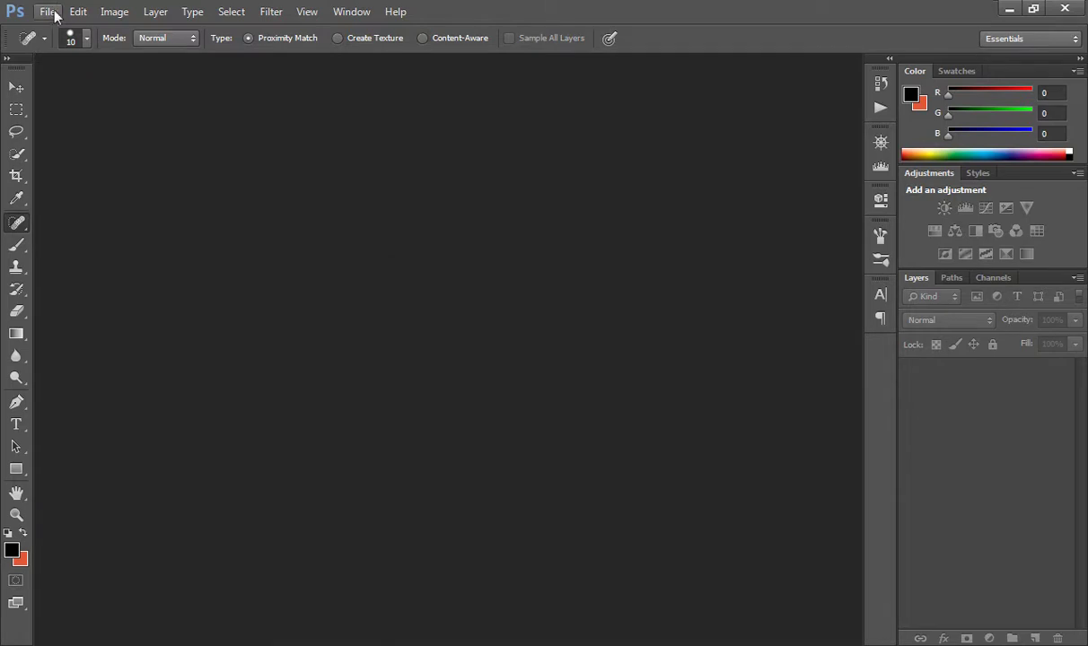
left_click(48, 12)
left_click(66, 45)
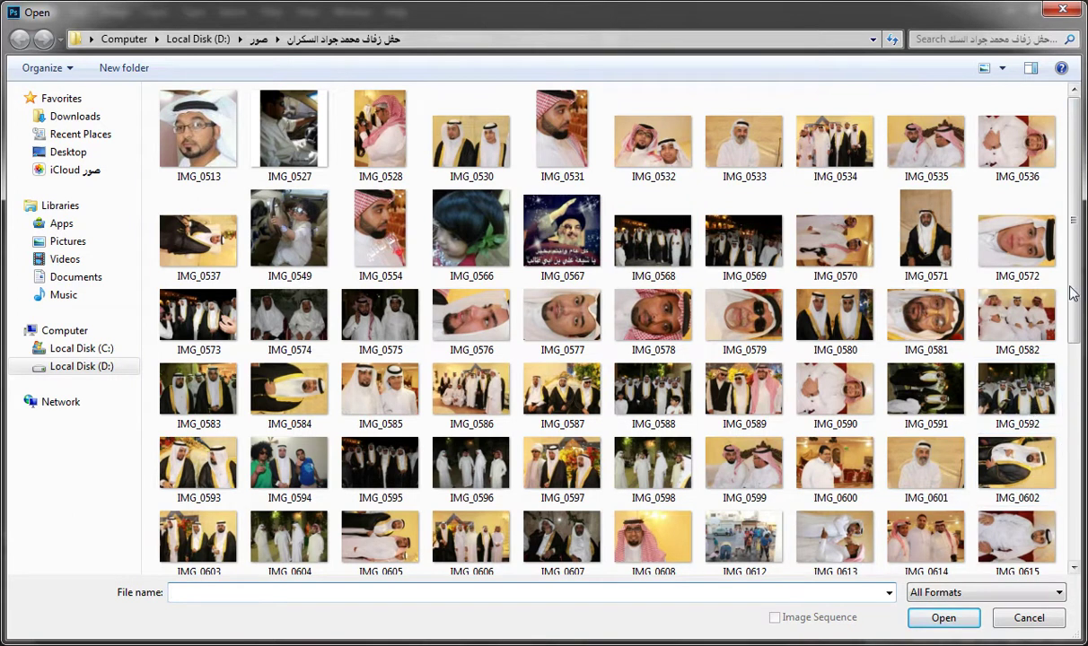
scroll(1077, 359, "down", 2)
left_click_drag(1077, 359, 1077, 472)
left_click(1010, 490)
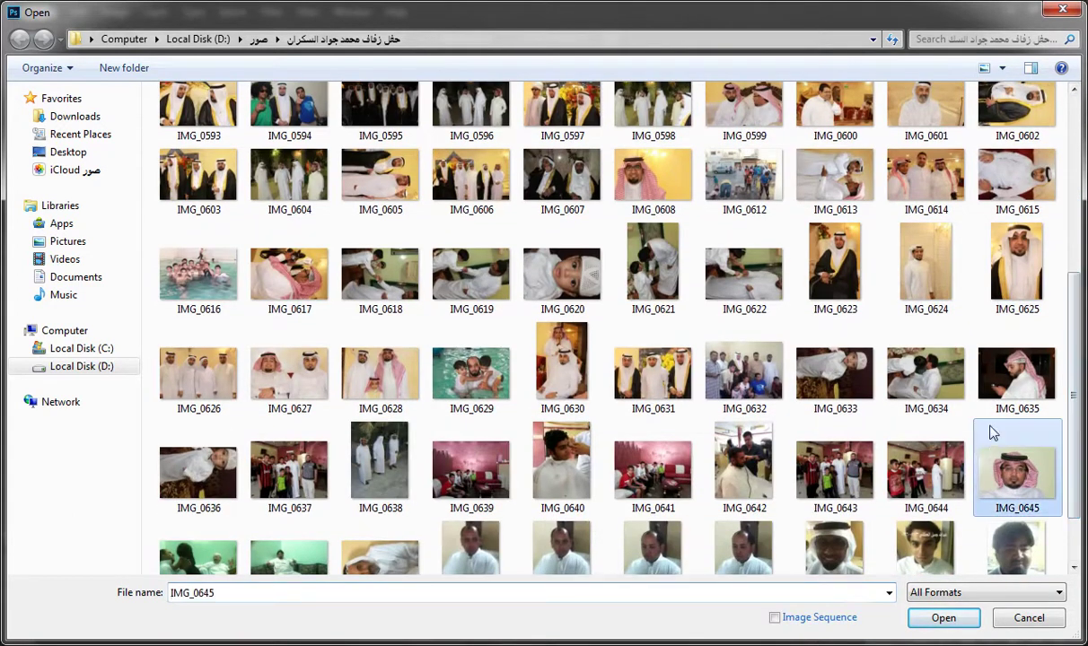
left_click(958, 623)
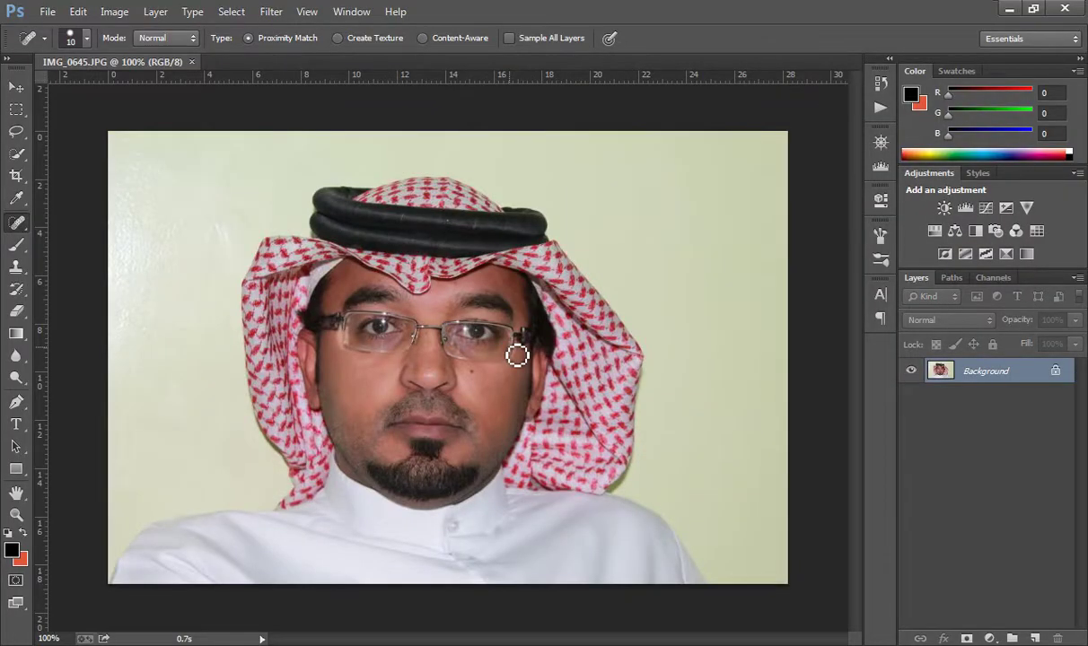
- On a new Layer 1 with Sample All Layers, heal the under-eye mole, then hide Layer 1
left_click(1032, 638)
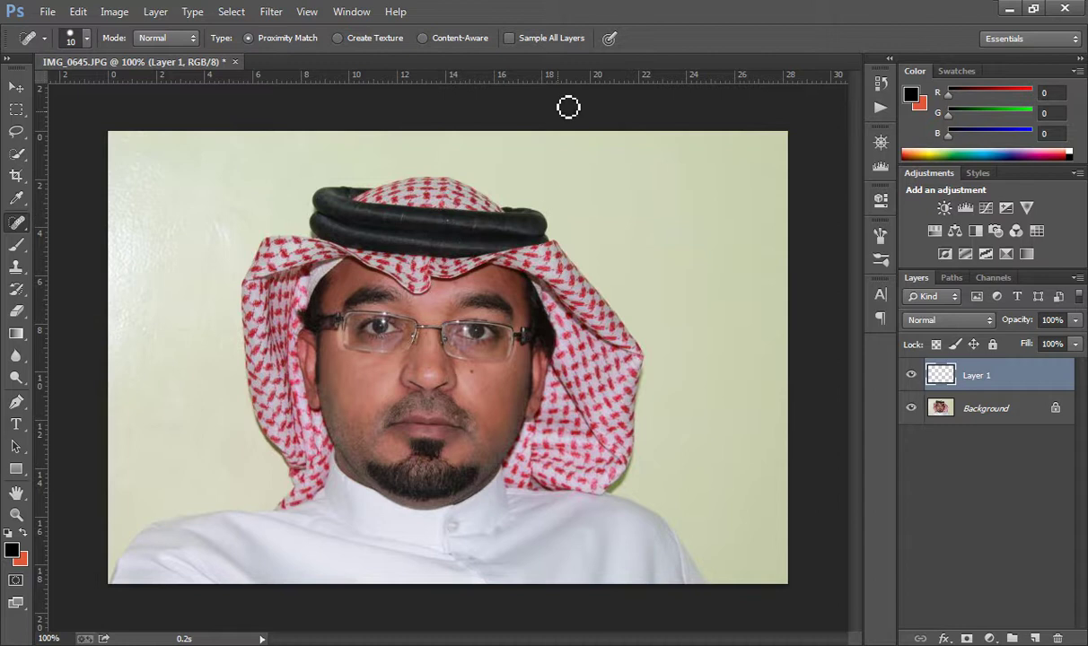
left_click(516, 40)
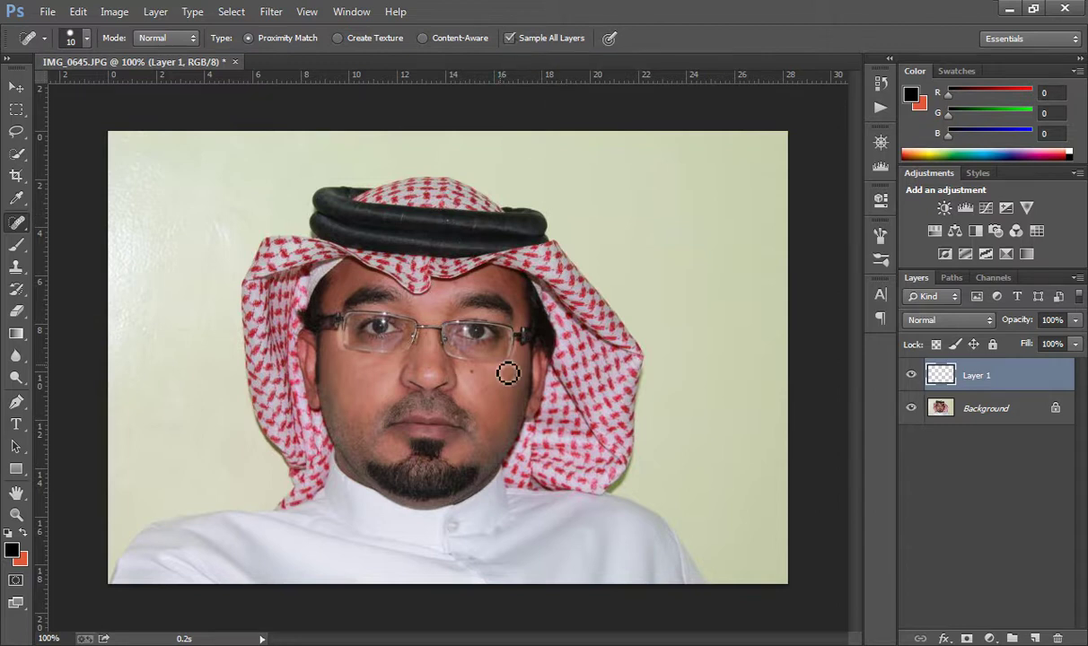
left_click(479, 376)
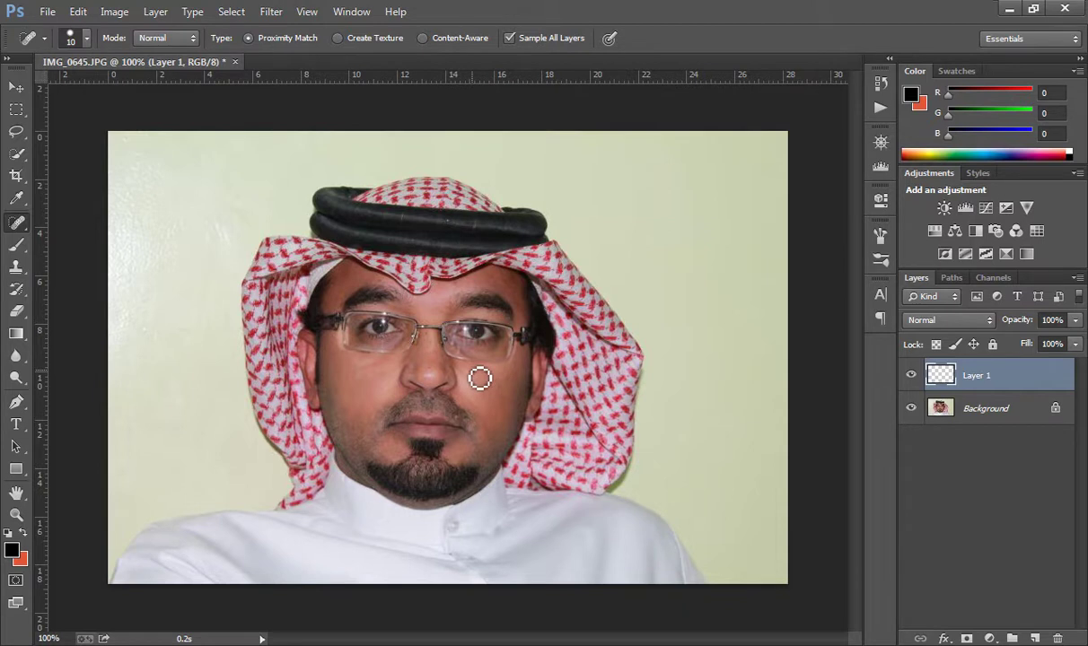
left_click(478, 377)
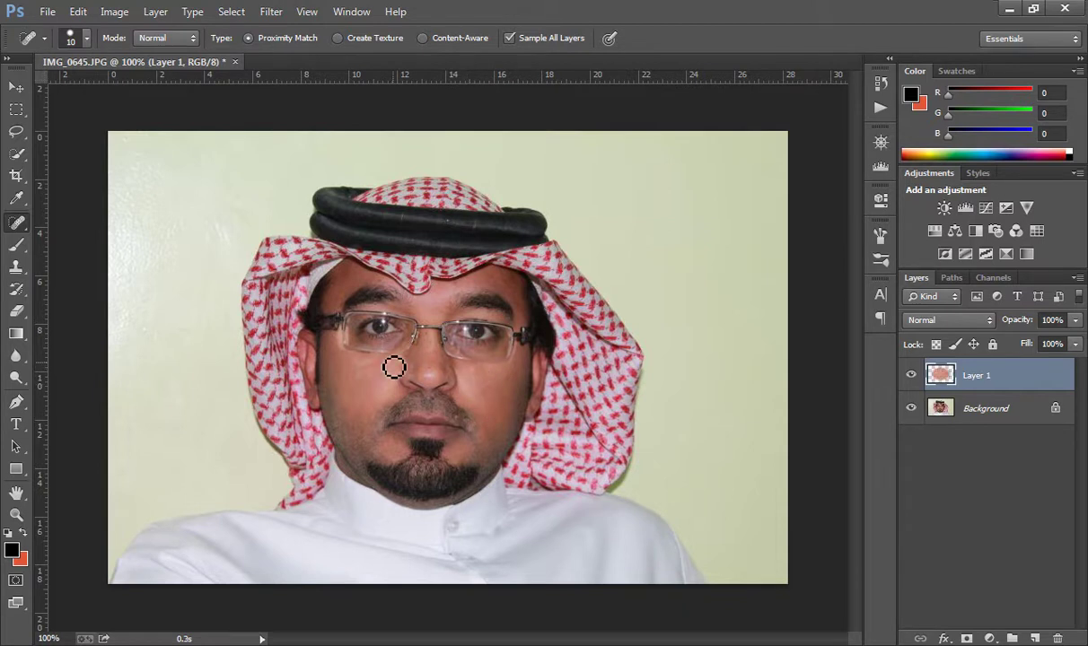
key("ctrl+z")
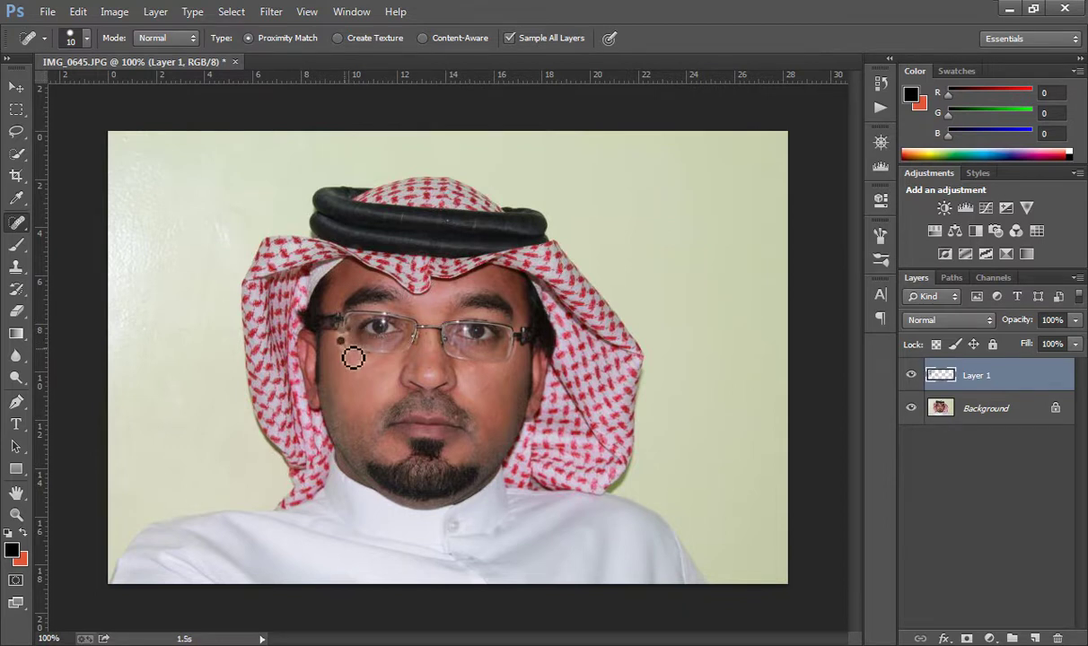
left_click(347, 349)
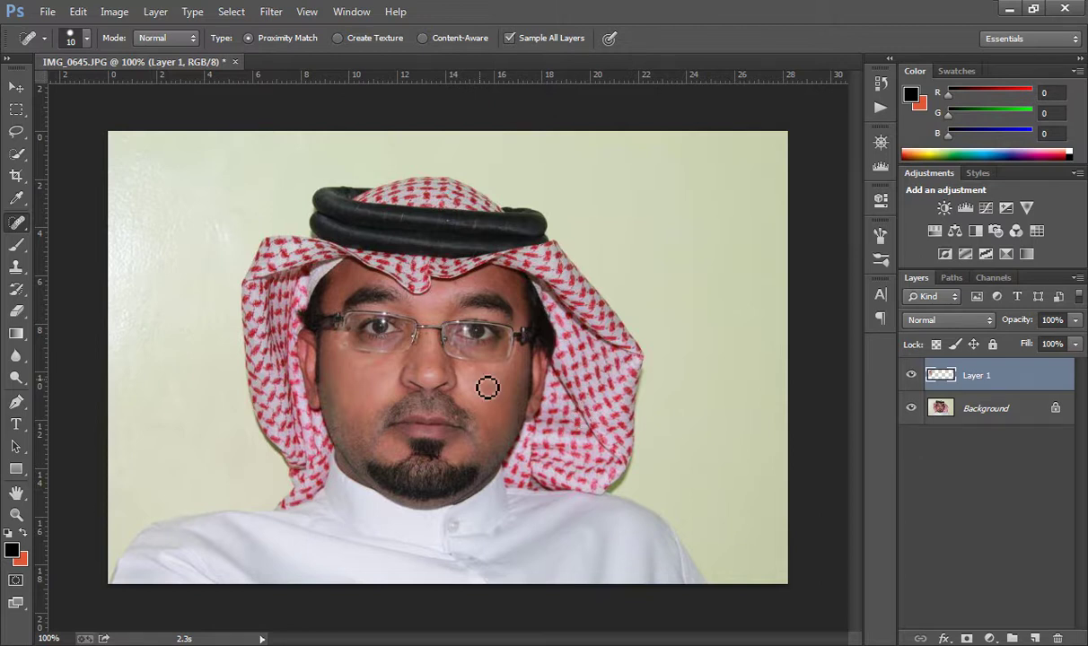
left_click(912, 376)
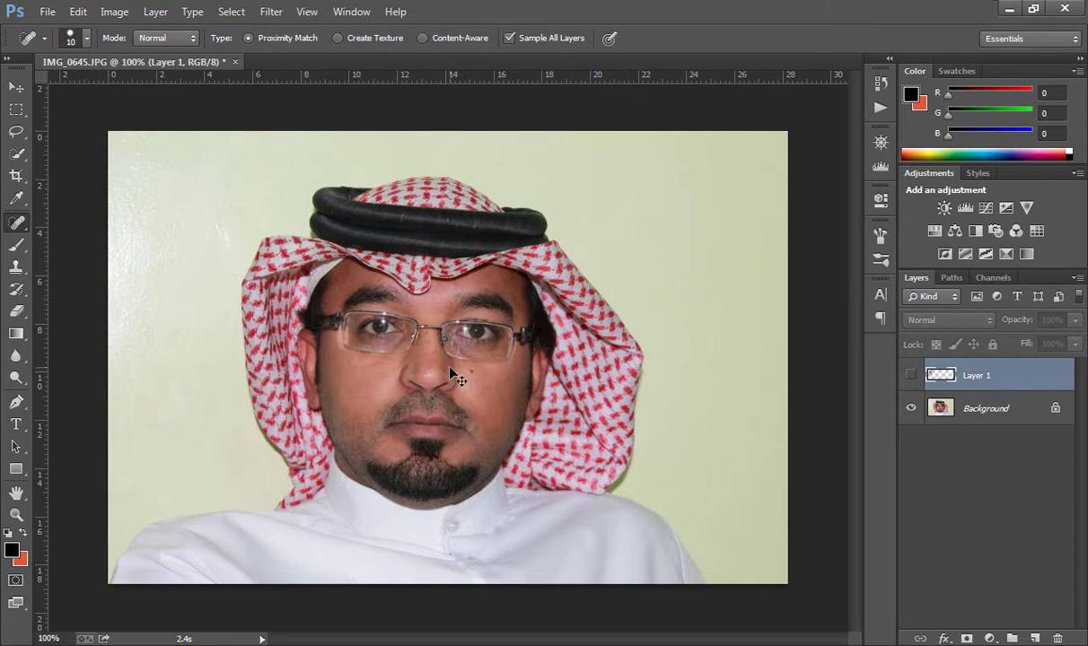
- Zoom in on the face and make Layer 1 visible again
scroll(458, 377, "up", 2)
scroll(458, 377, "up", 1)
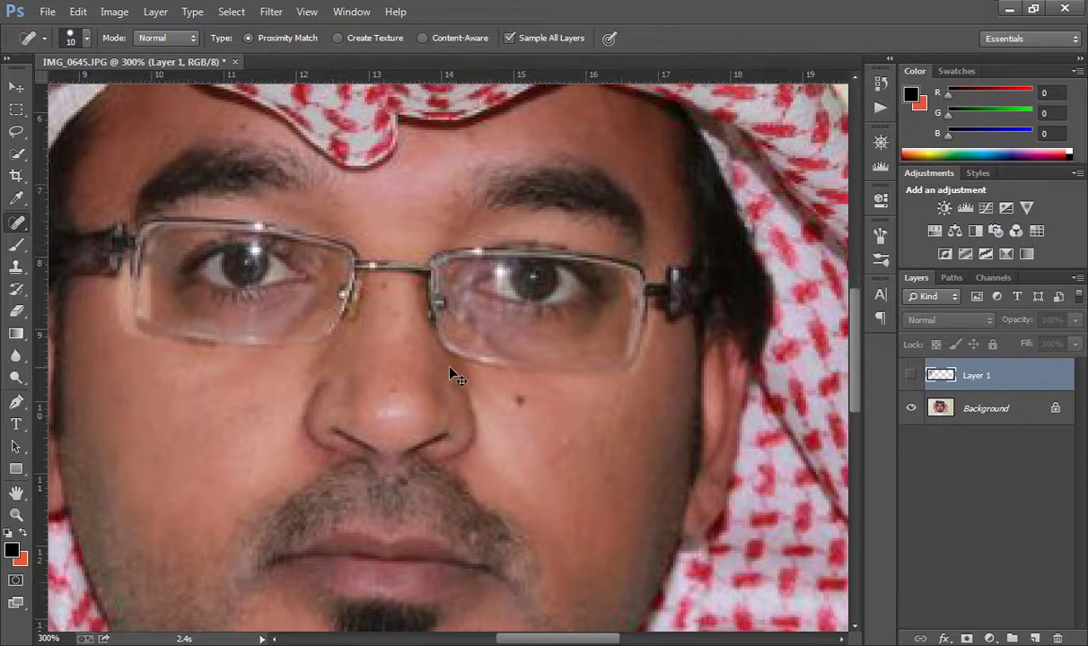
scroll(458, 377, "up", 1)
scroll(451, 370, "up", 1)
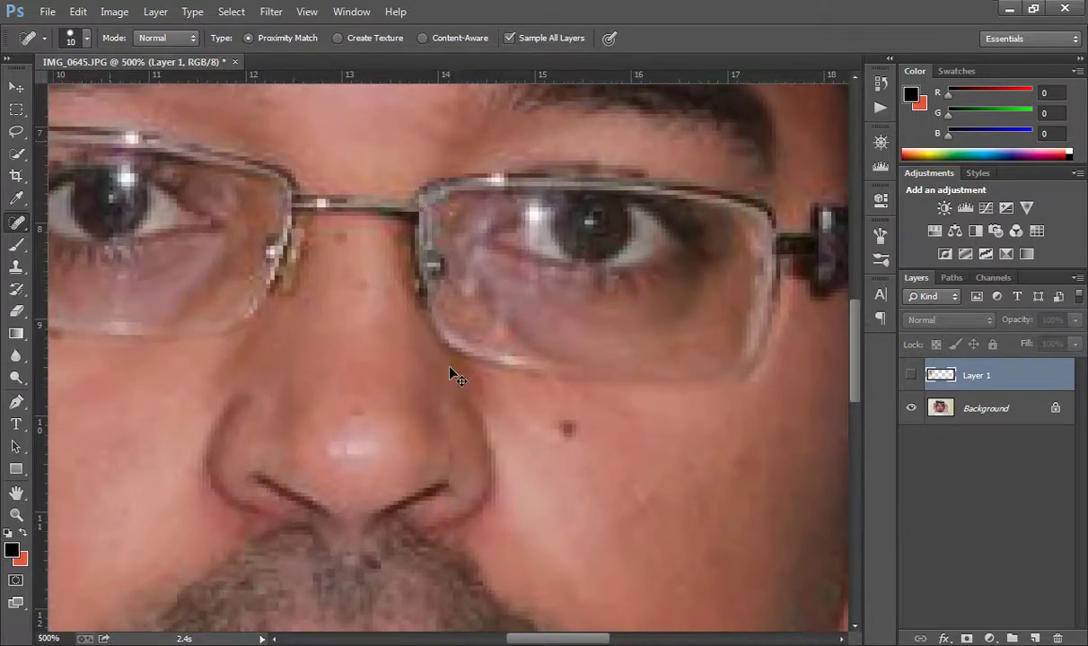
scroll(451, 370, "up", 1)
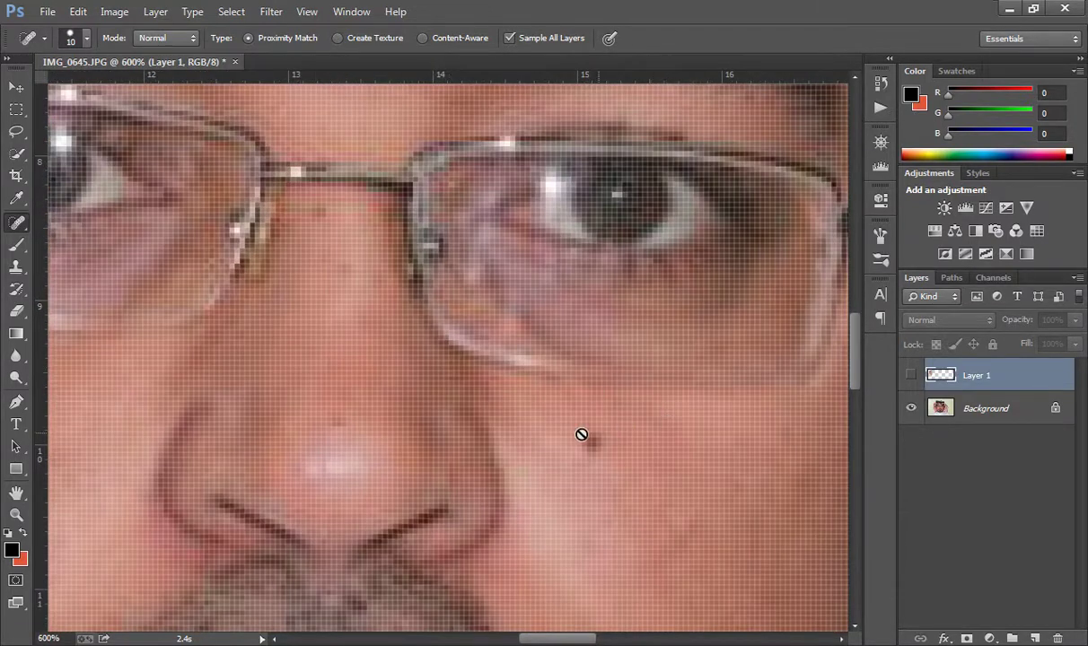
left_click(911, 375)
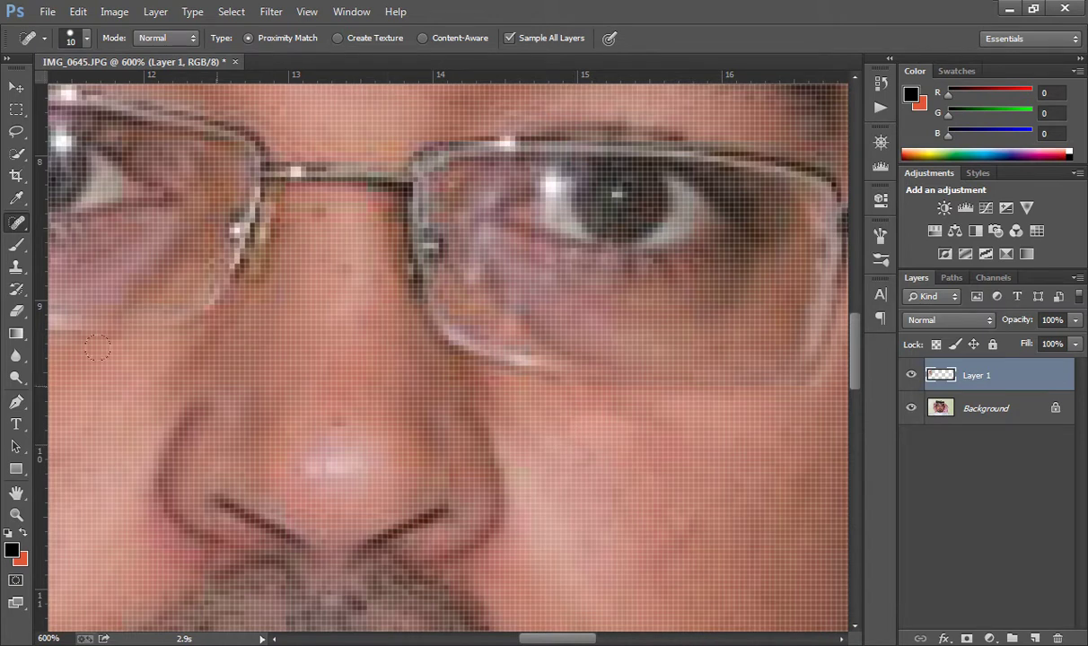
- Erase Layer 1's healing over the cheek mole, then zoom back out to the whole face
left_click(17, 311)
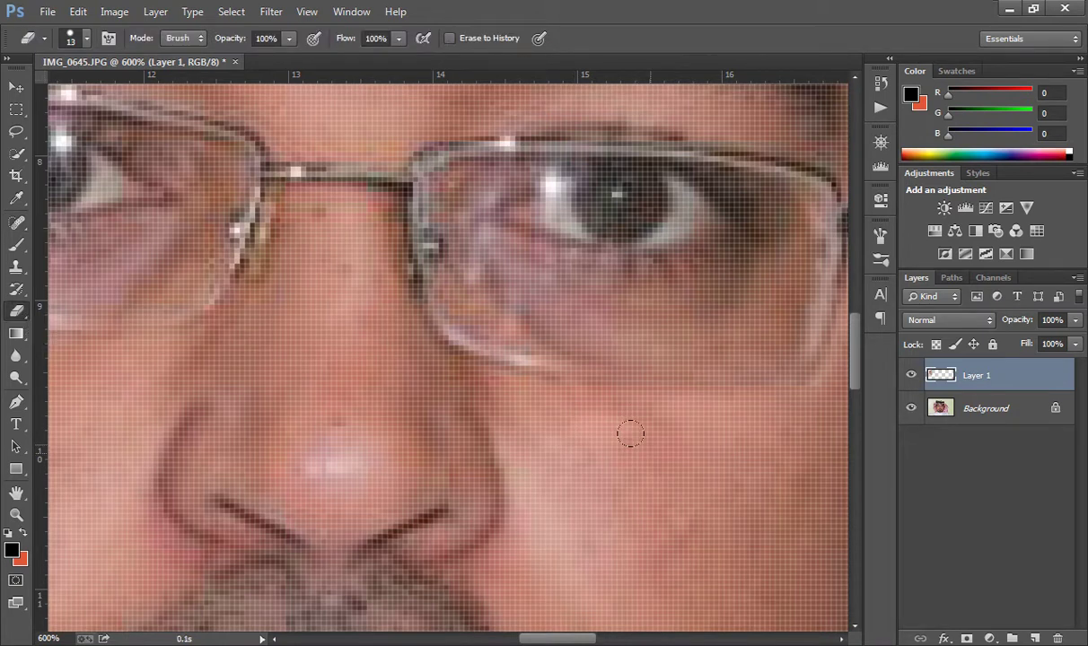
left_click_drag(612, 418, 606, 433)
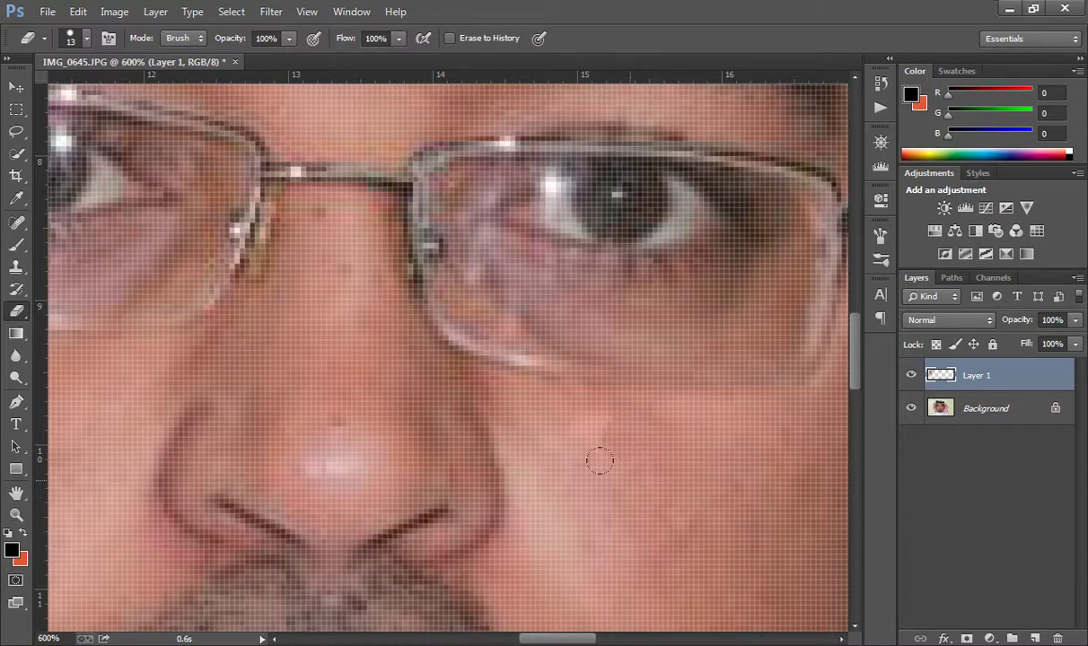
left_click(597, 439)
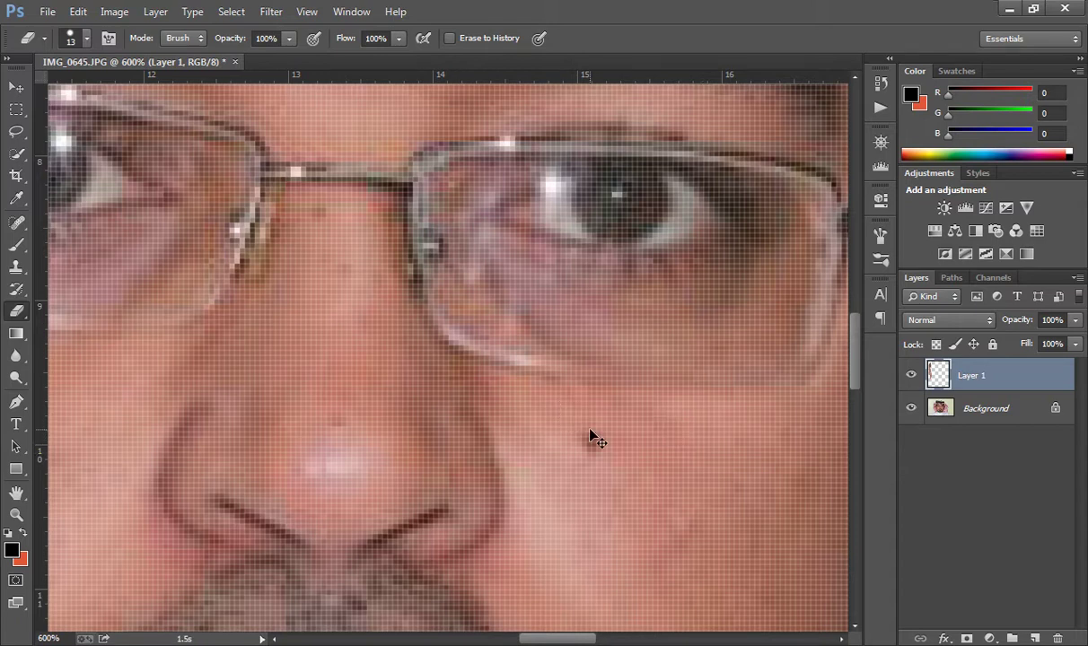
key("ctrl+minus")
key("ctrl+minus")
key("ctrl+minus")
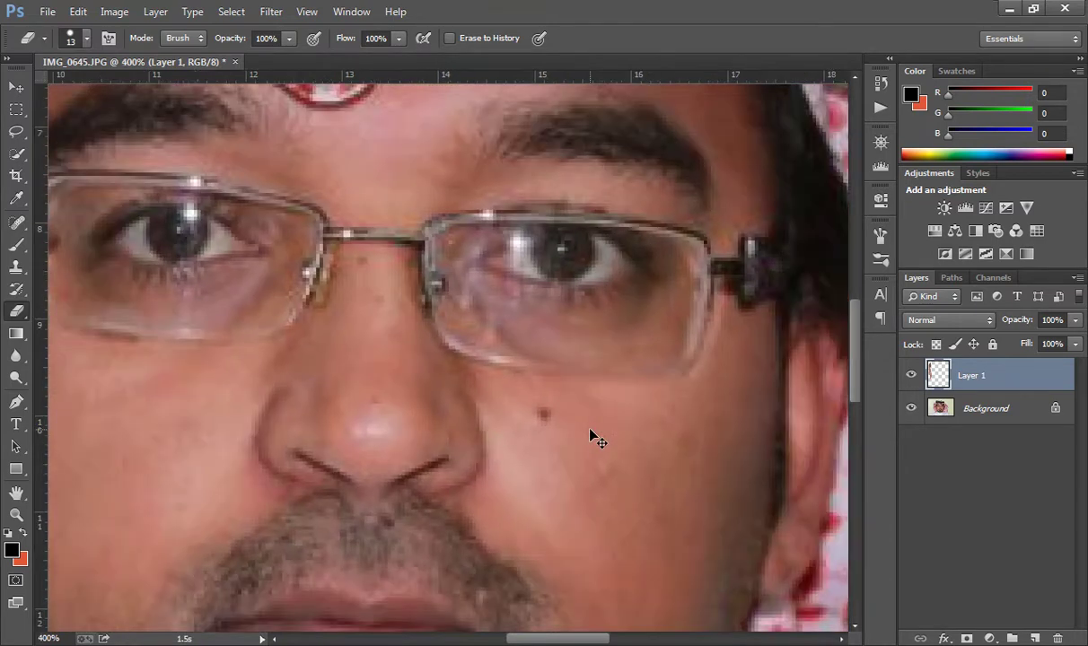
key("ctrl+minus")
key("ctrl+minus")
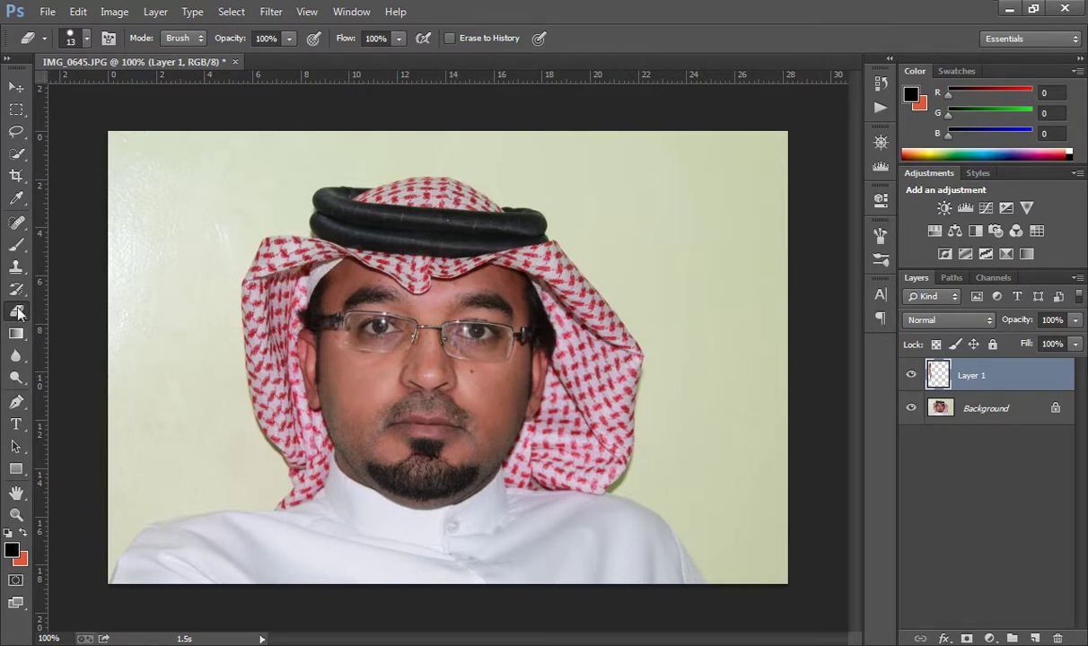
- Switch from the Spot Healing Brush to the Healing Brush Tool
left_click(19, 223)
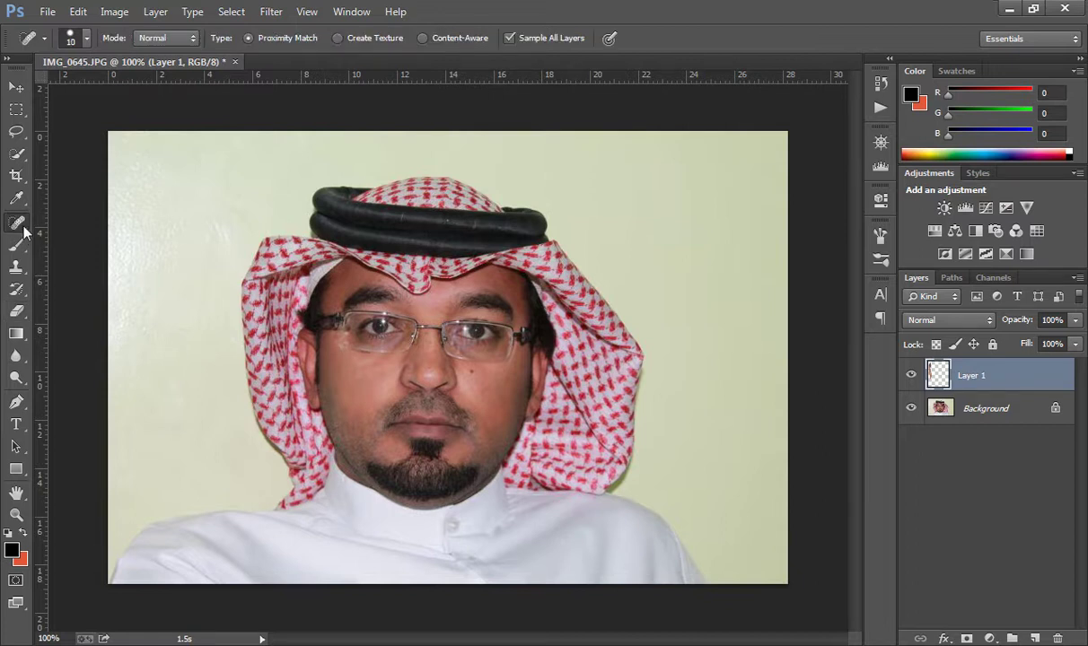
right_click(24, 232)
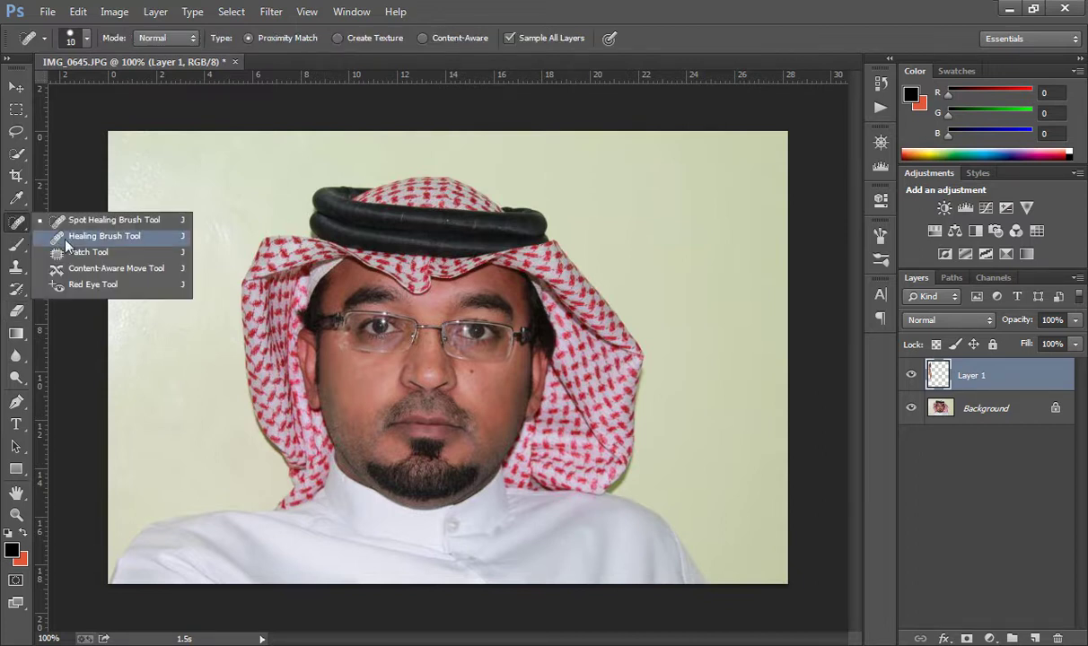
left_click(67, 238)
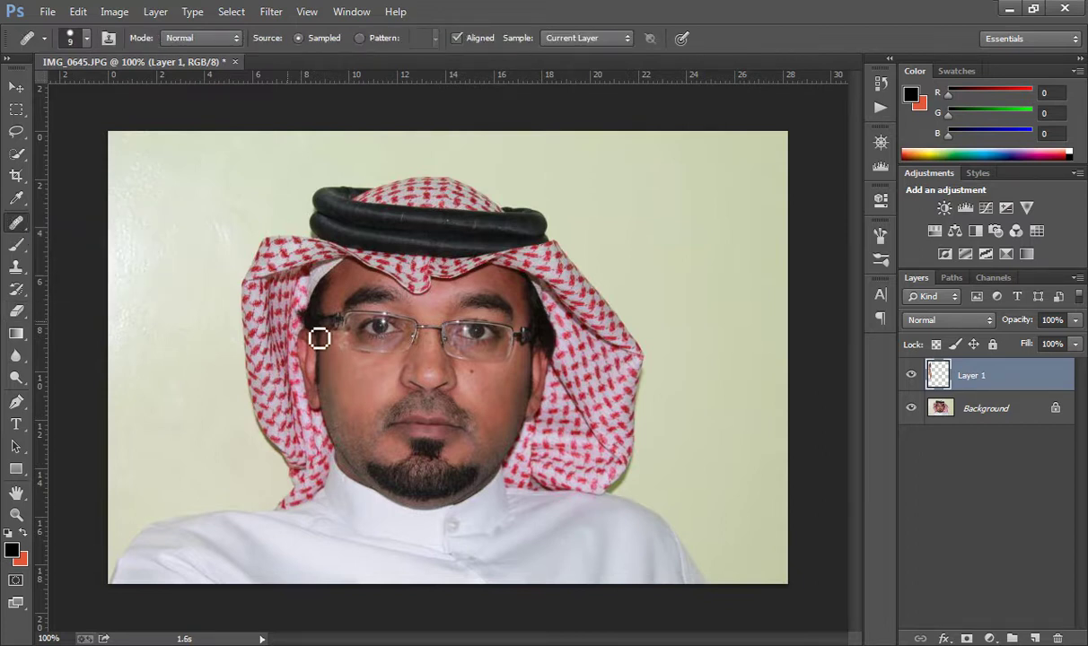
- Sample clean skin beside the nose and paint healing strokes over the left cheek
left_click(381, 372, "alt")
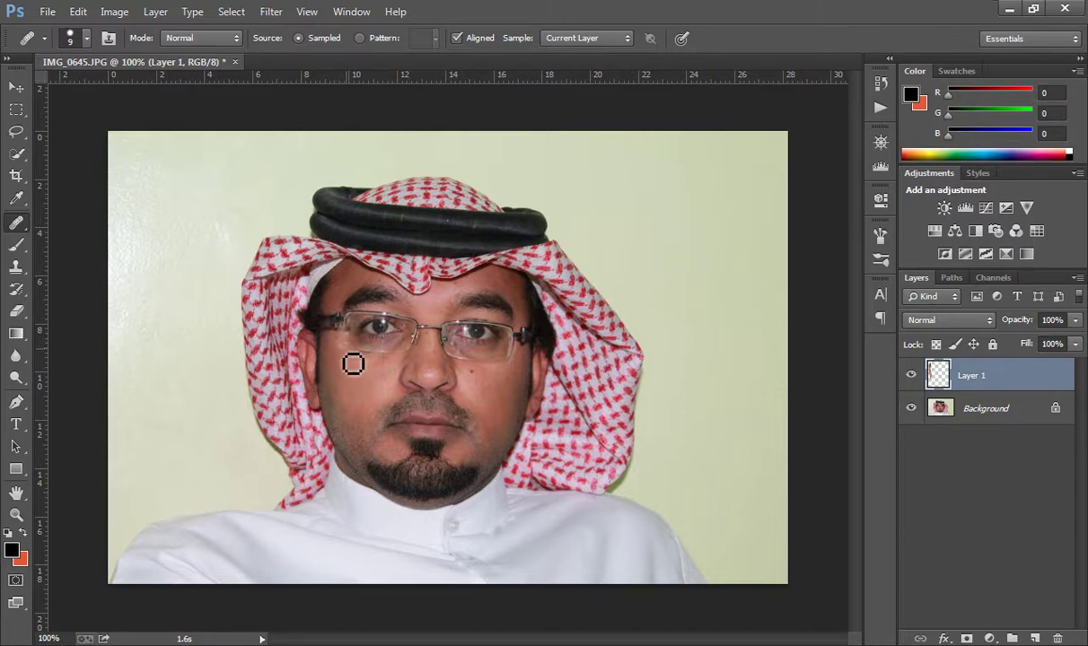
left_click_drag(355, 342, 366, 392)
left_click_drag(372, 338, 347, 355)
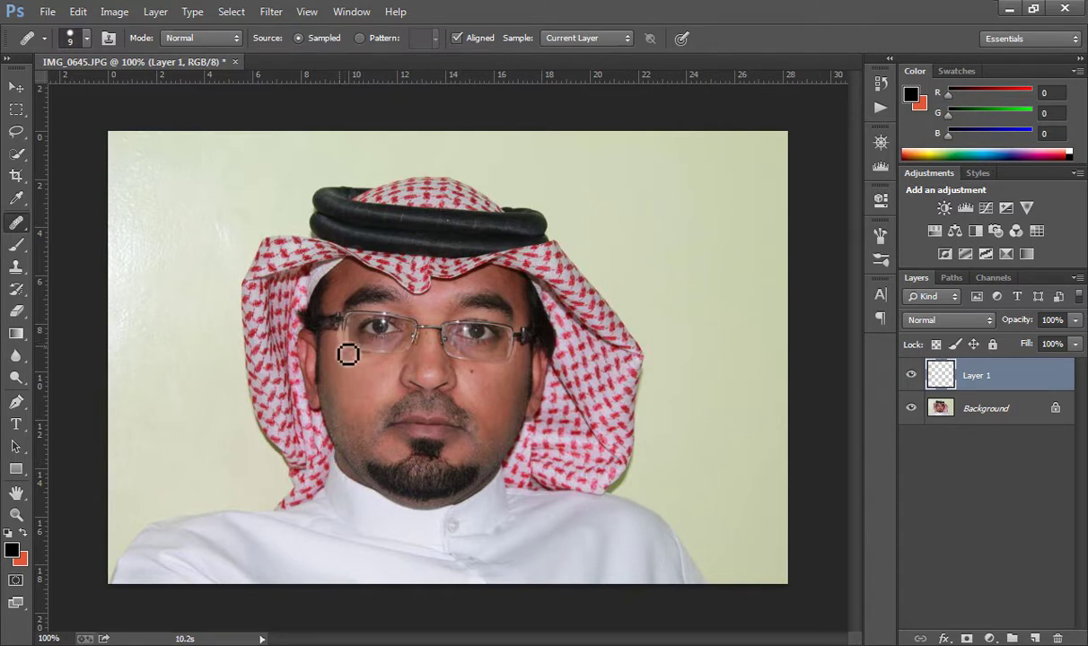